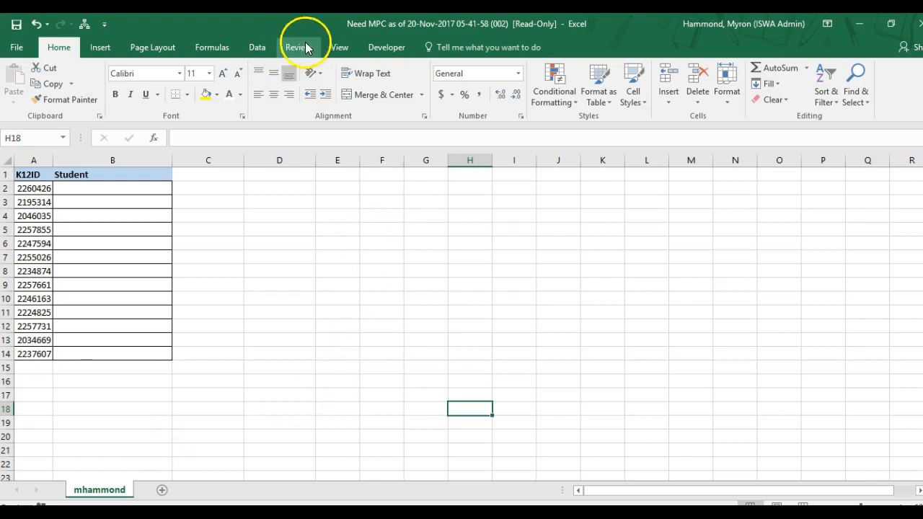
Step: Copy all the student IDs in the K12ID column, cells A2 to A14
drag(20, 186, 36, 351)
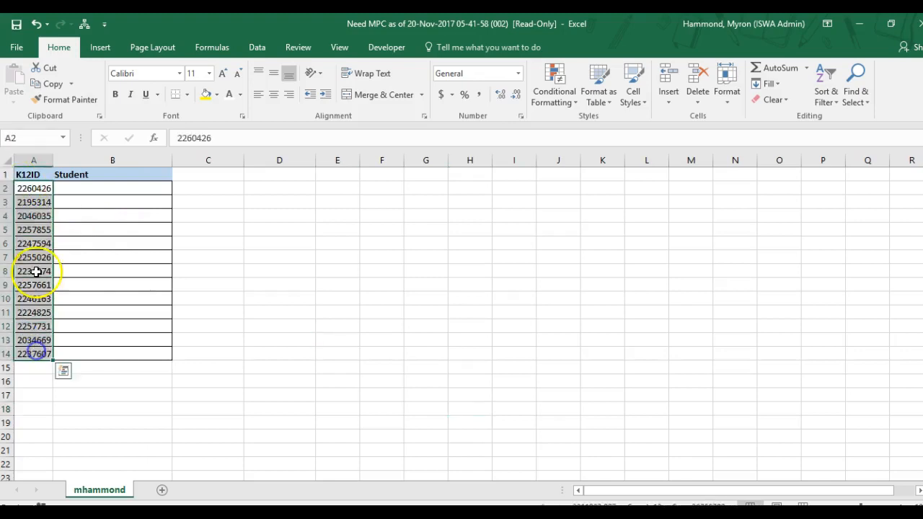
click(31, 188)
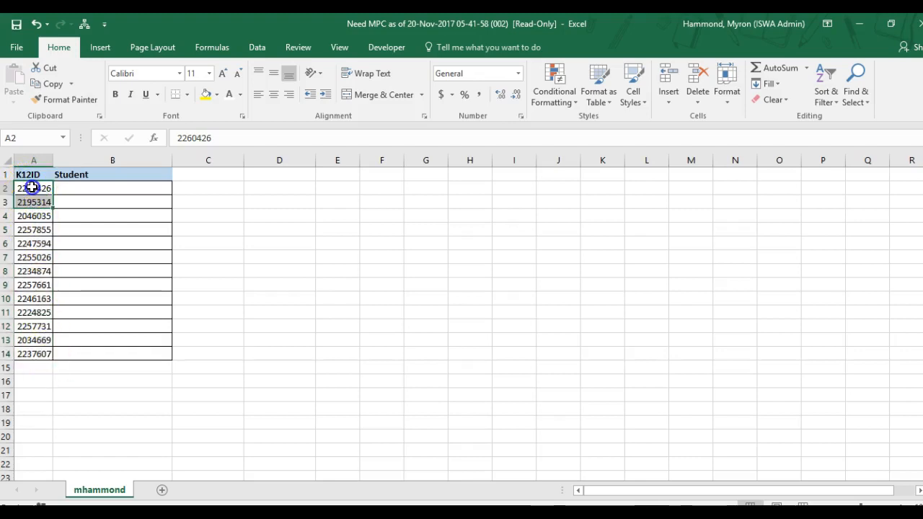
double_click(29, 188)
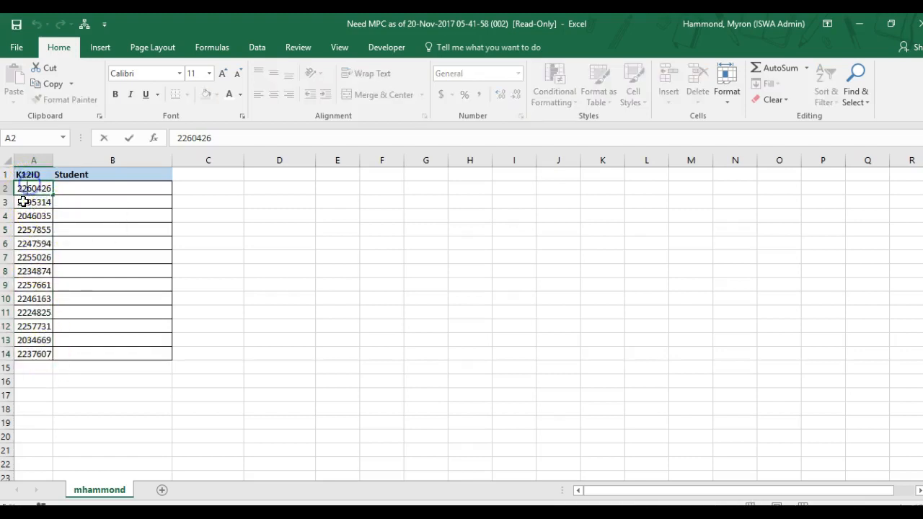
click(24, 203)
drag(22, 189, 45, 353)
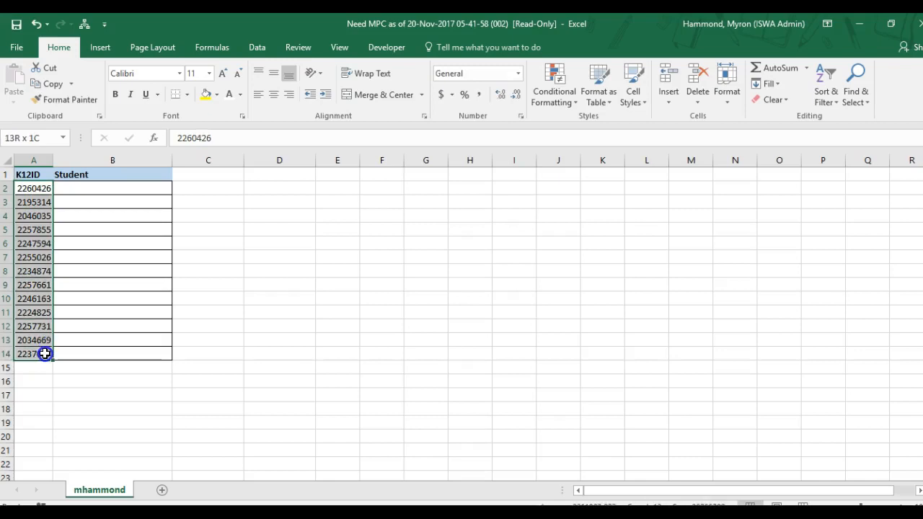
right_click(40, 295)
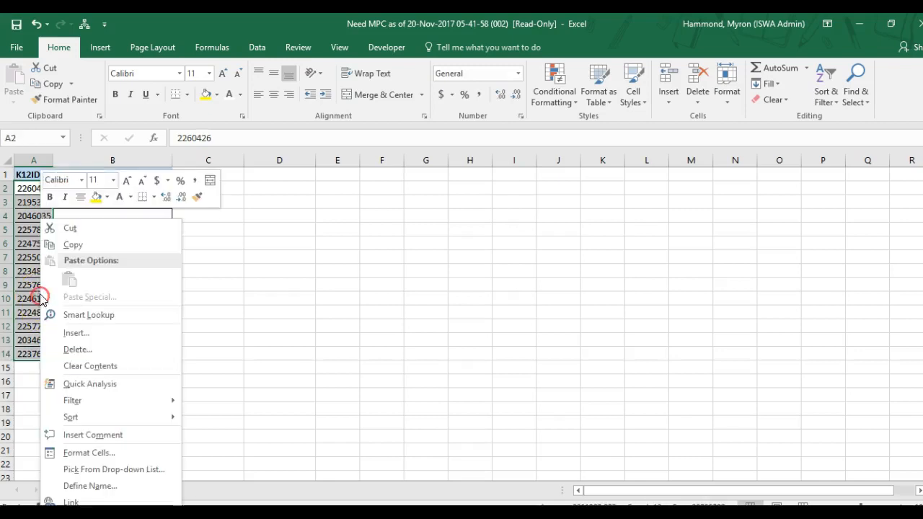
click(71, 244)
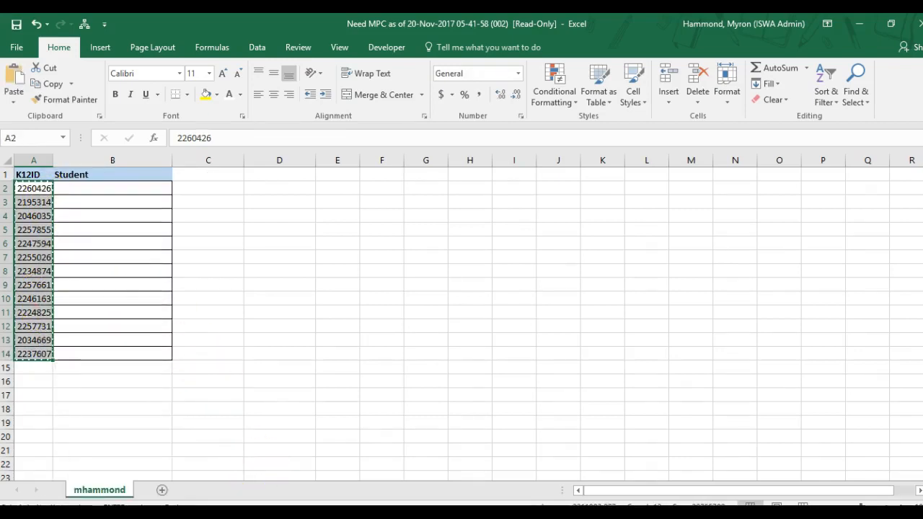
Step: Switch to TotalView School in the browser and open TV Action from its quick links
key(alt+Tab)
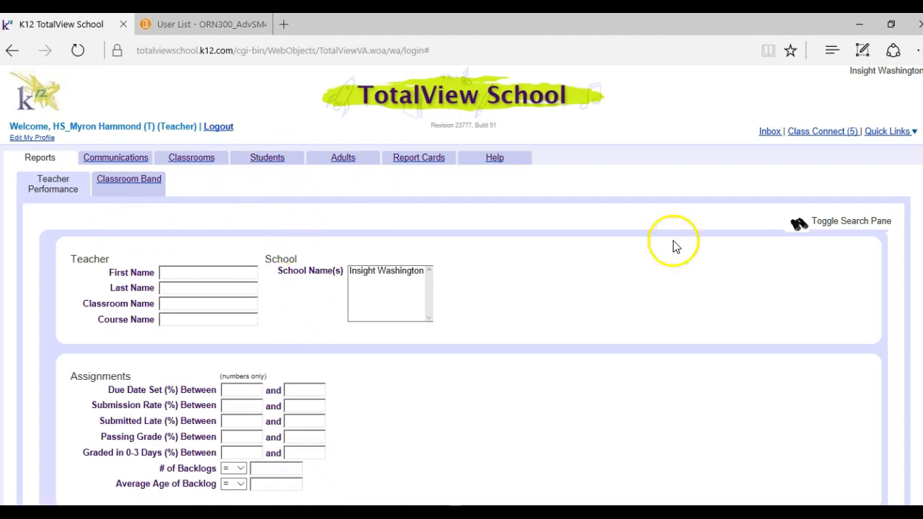
click(874, 131)
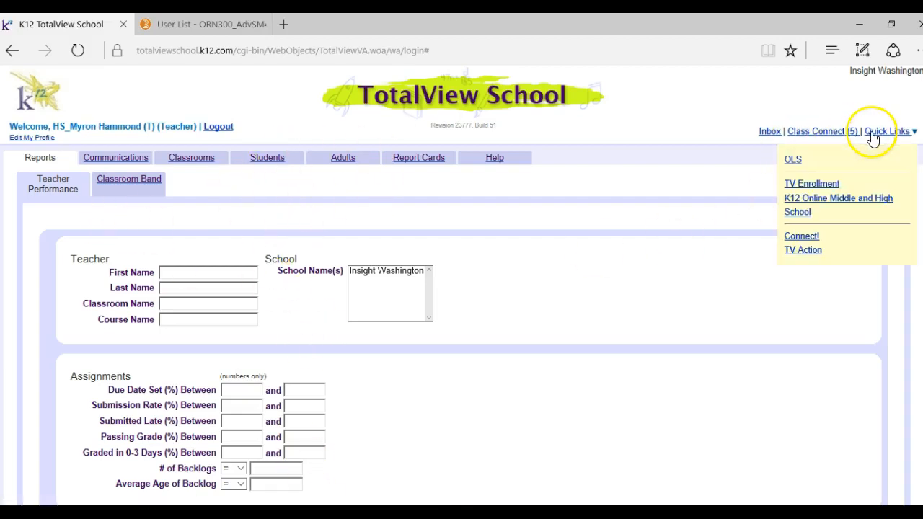
click(802, 250)
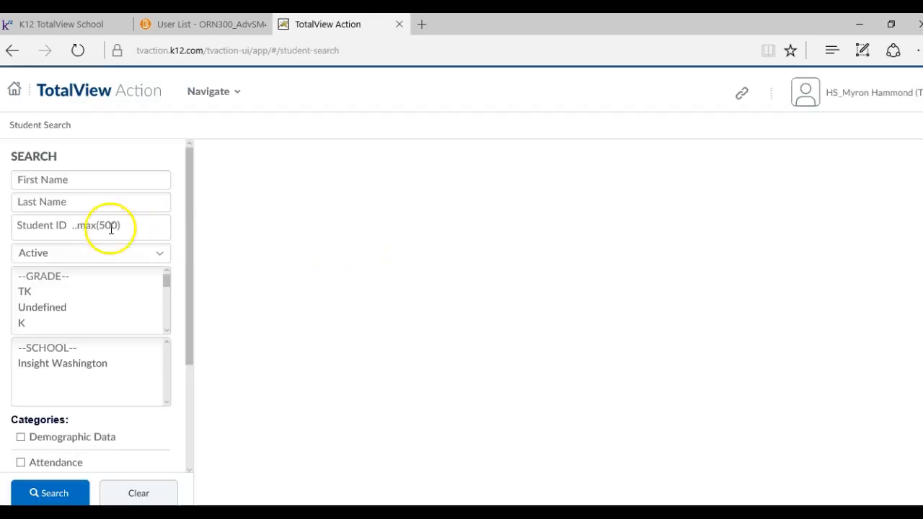
Step: Paste the copied IDs into the Student ID search field and search for those active students
right_click(24, 228)
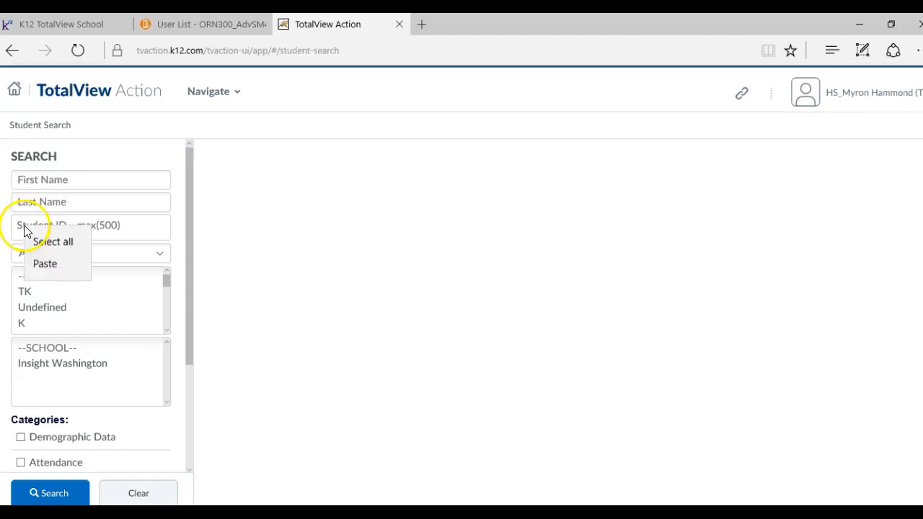
click(46, 264)
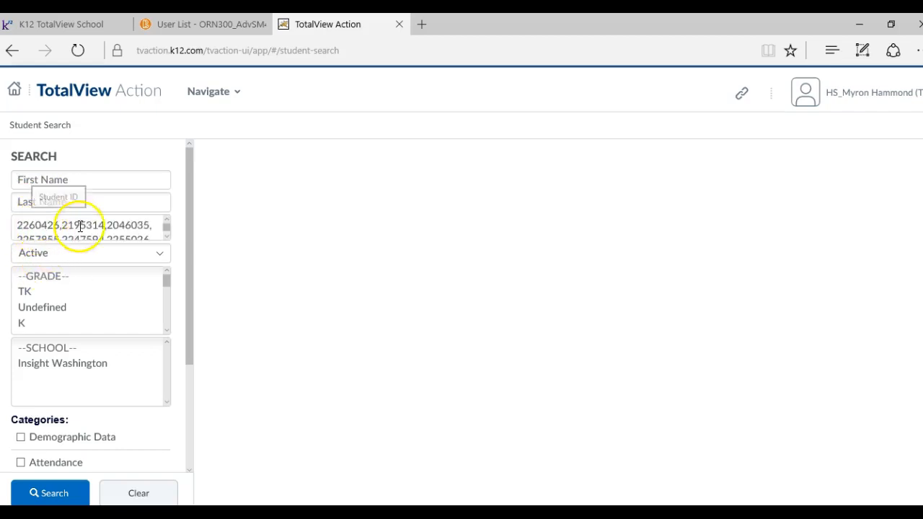
click(52, 493)
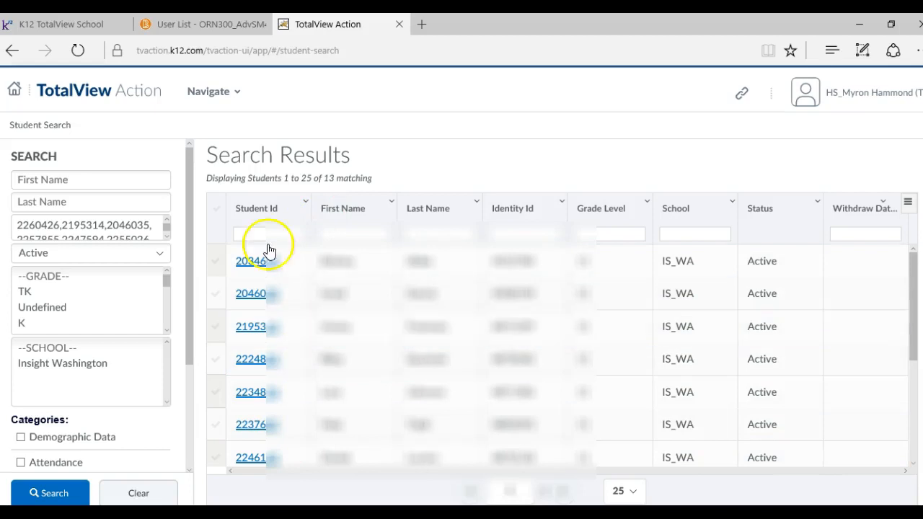
Step: Select all students in the search results and add them to a new Class Connect session
click(216, 214)
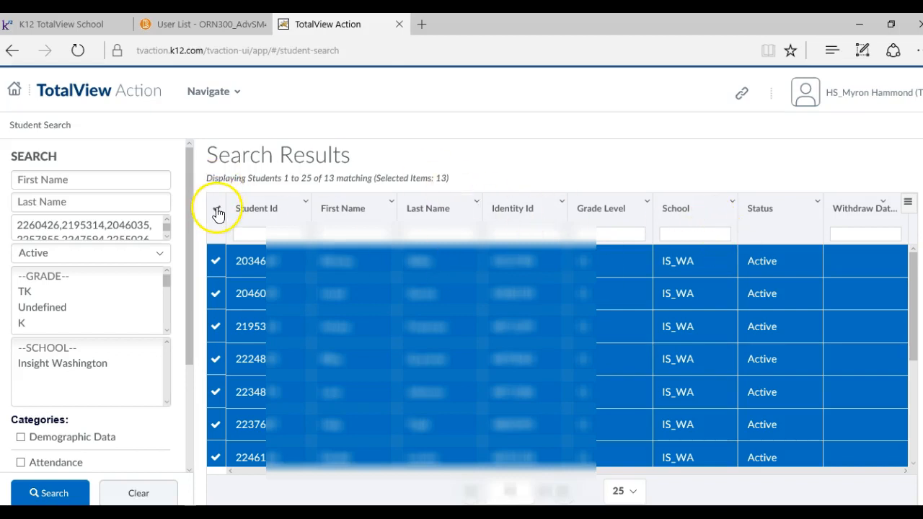
click(908, 207)
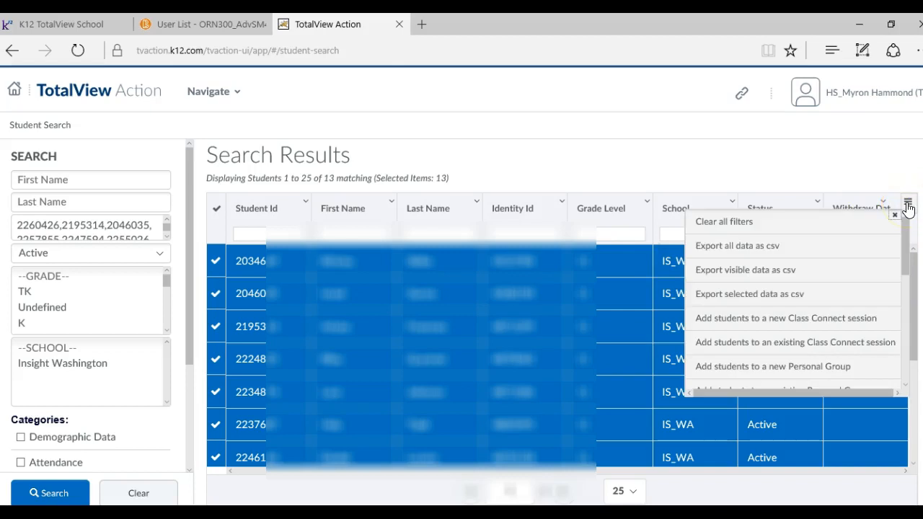
click(833, 322)
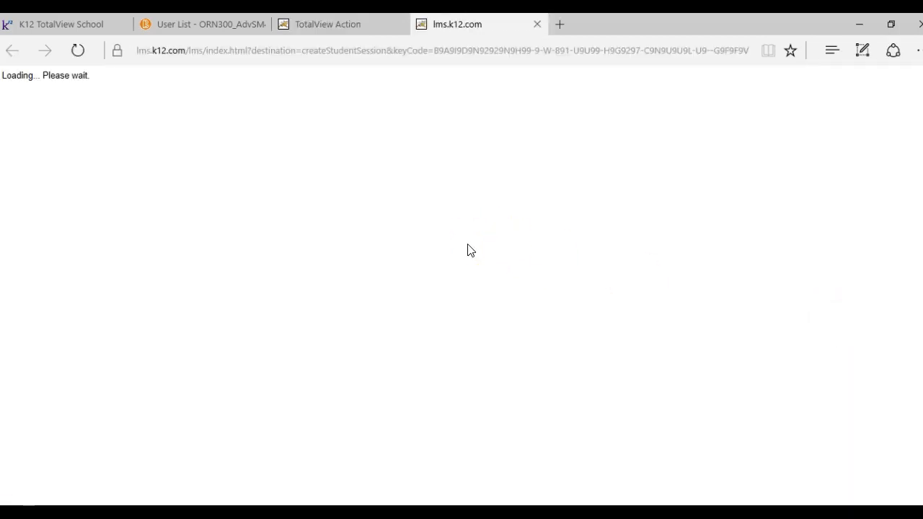
Step: Set the session type to Conference and proceed to the session details
click(139, 219)
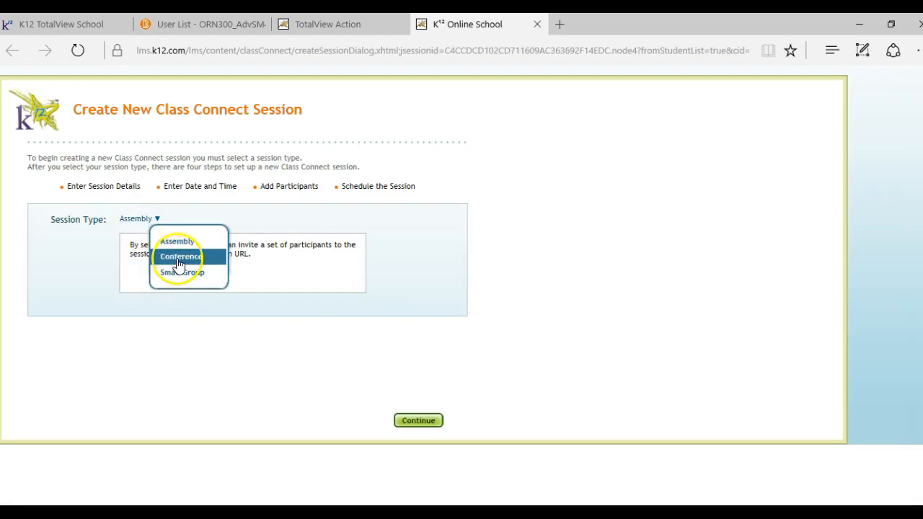
click(176, 259)
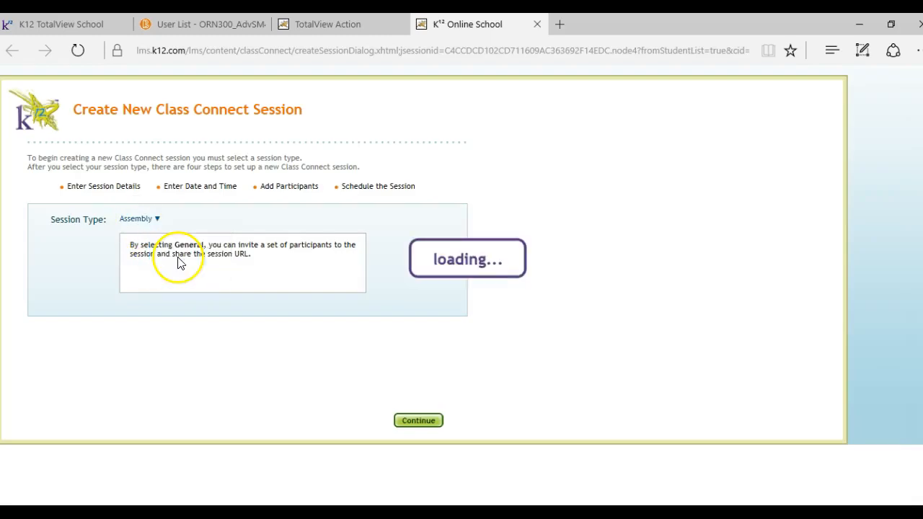
click(431, 423)
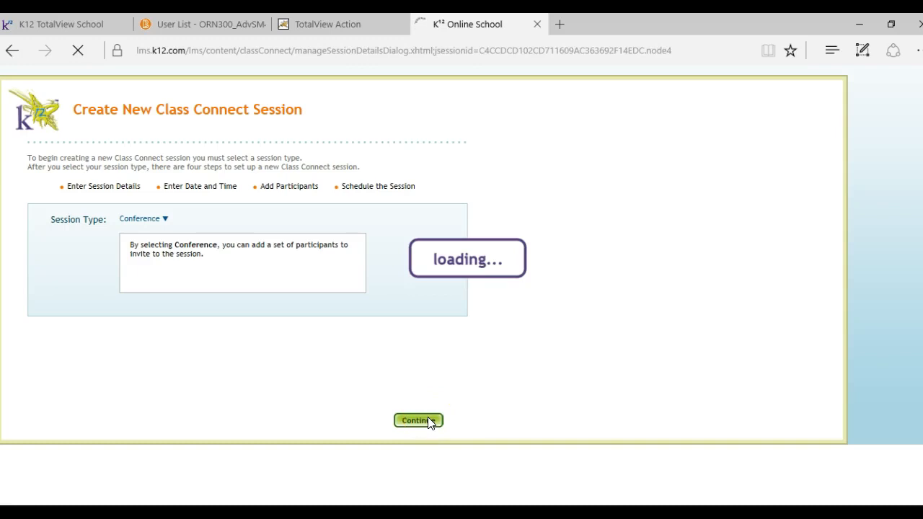
Step: Name the session "Required Monthly Progress Conference" and set its subject to Other
click(395, 208)
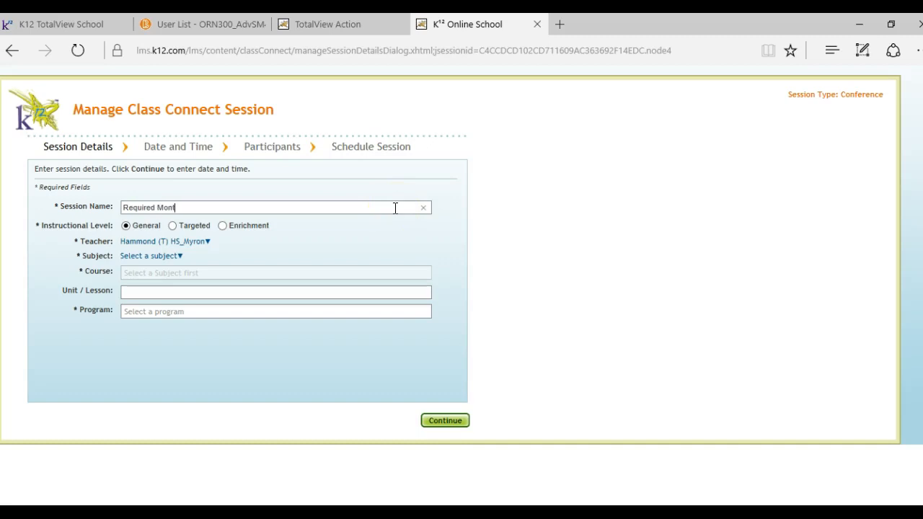
text(Required Monthly Progress Conference)
click(166, 263)
scroll(181, 346, down, 3)
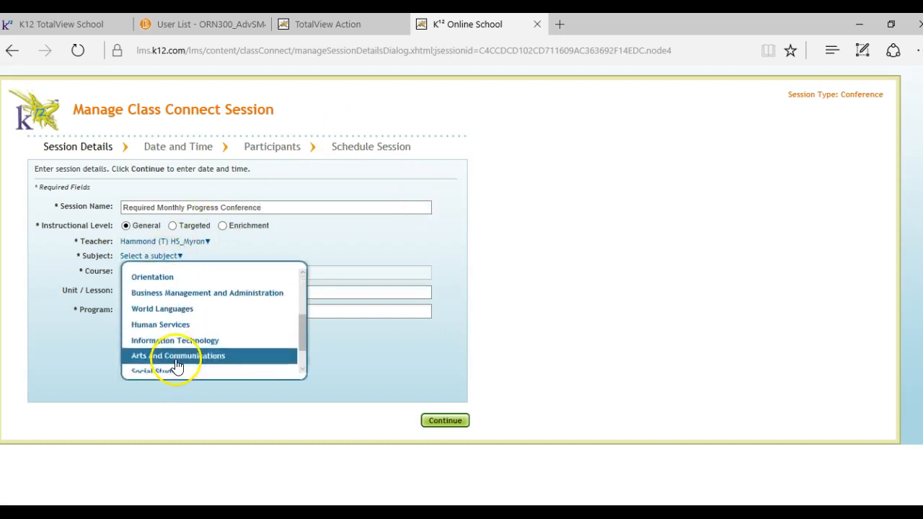
scroll(176, 366, down, 2)
click(177, 352)
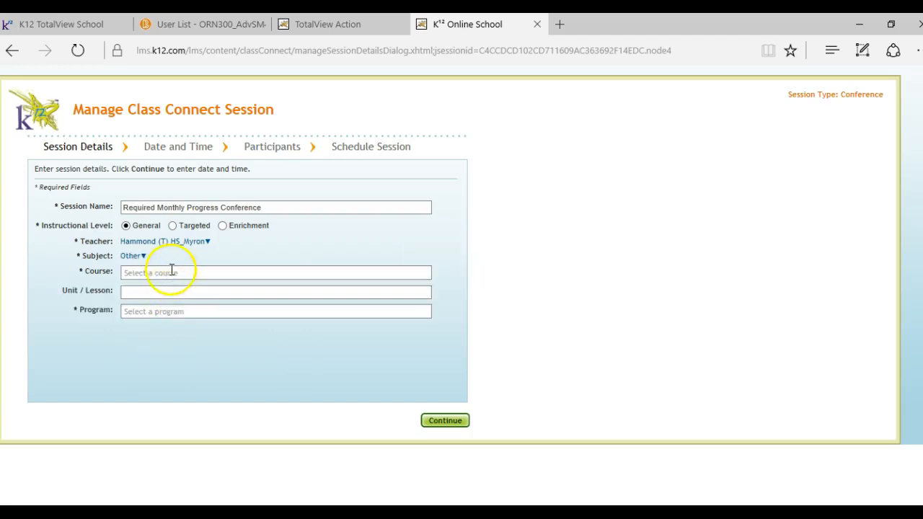
Step: Choose the ORN300 Advisory SM4 course for the session
click(172, 270)
scroll(197, 319, down, 5)
scroll(197, 320, down, 10)
click(196, 308)
click(127, 258)
click(142, 294)
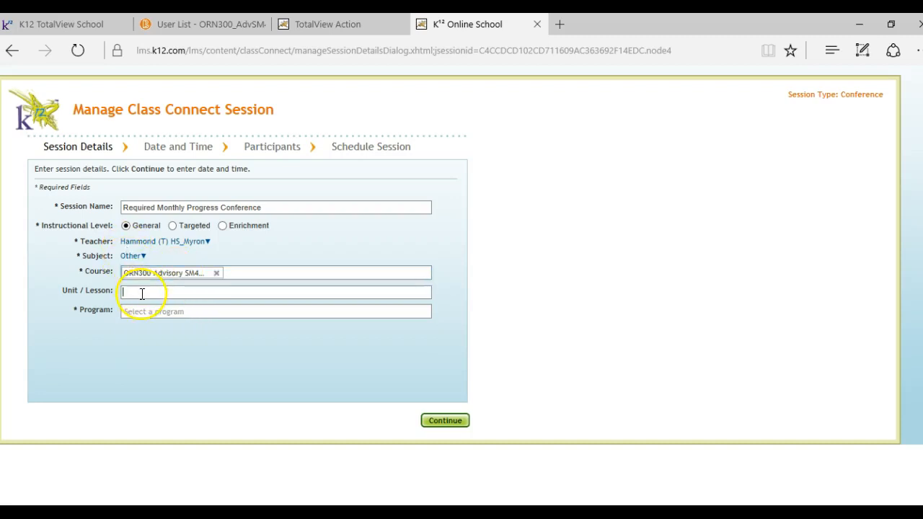
Step: Set the session's program to None and proceed to the date and time settings
click(143, 312)
click(148, 325)
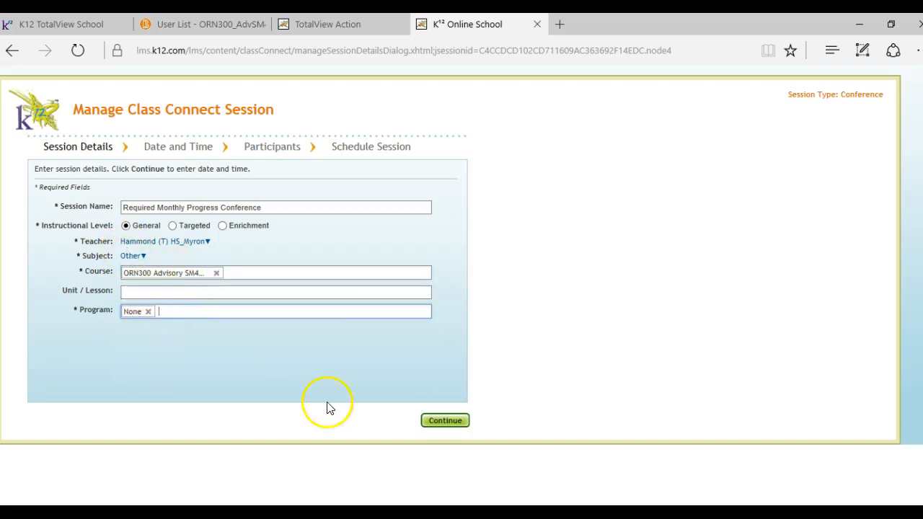
click(433, 423)
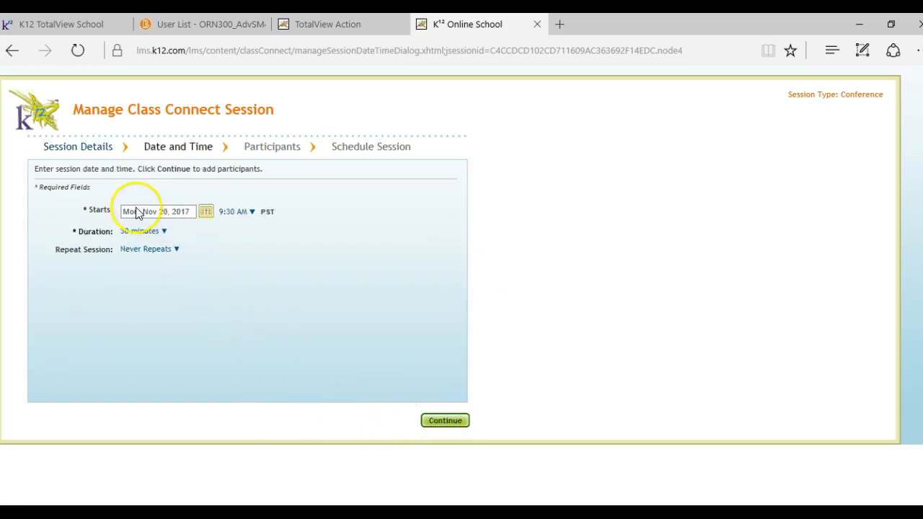
Step: Set the session's start time to 2:00 PM
click(231, 212)
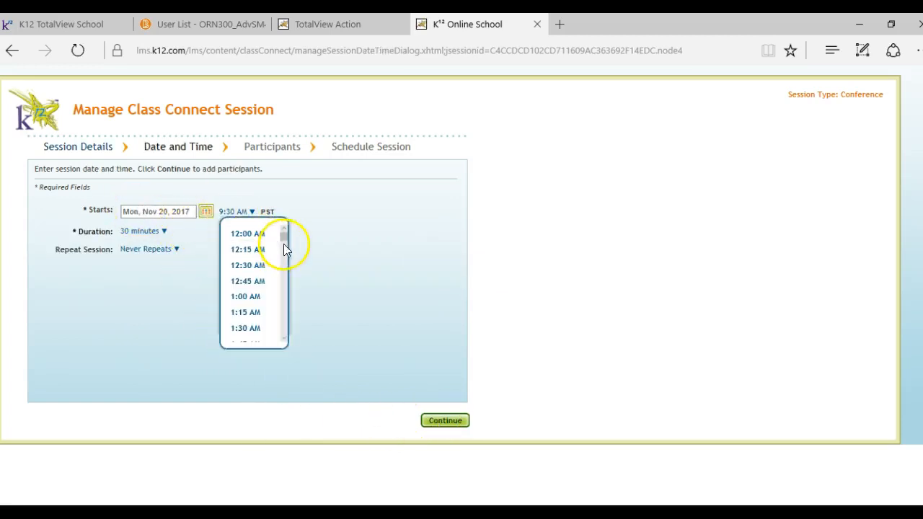
click(393, 196)
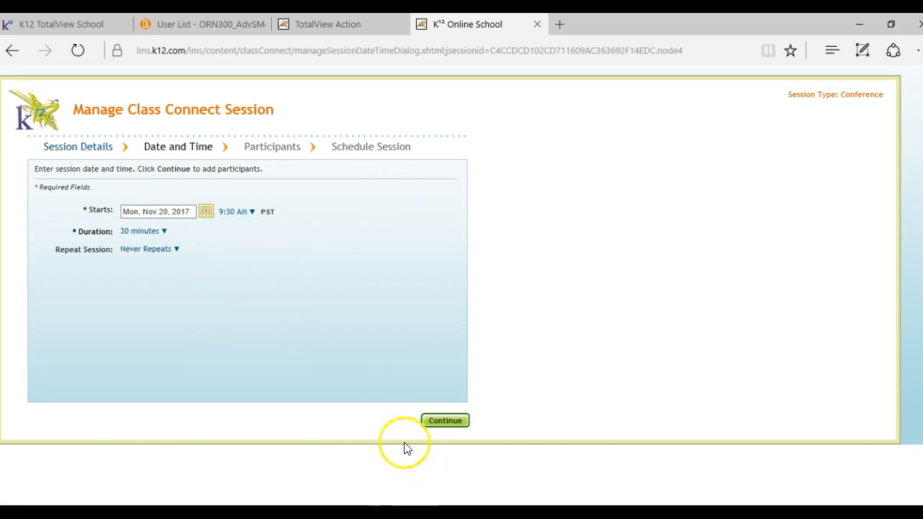
click(243, 215)
drag(280, 241, 289, 299)
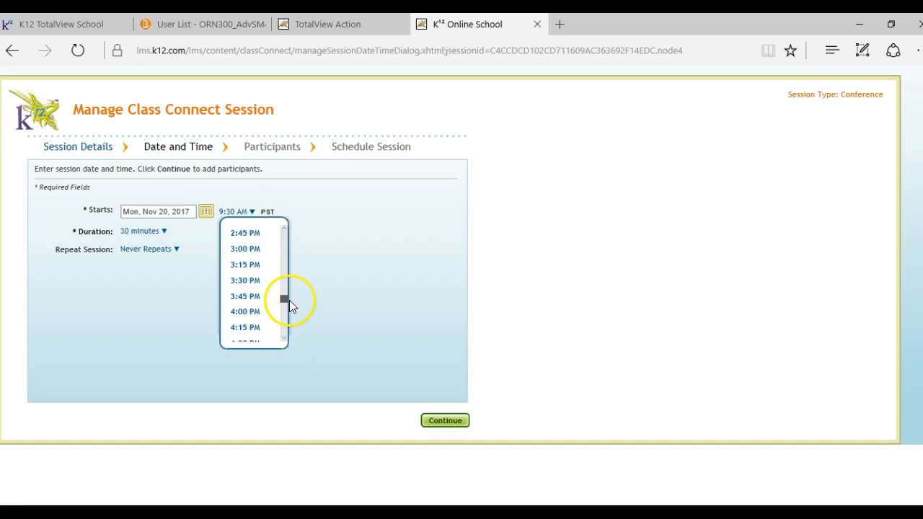
click(284, 231)
click(284, 231)
click(284, 231)
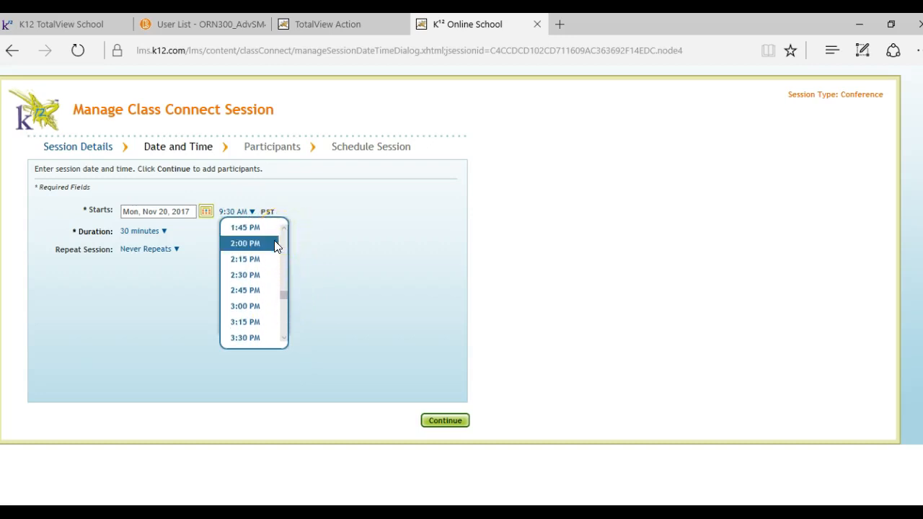
click(278, 242)
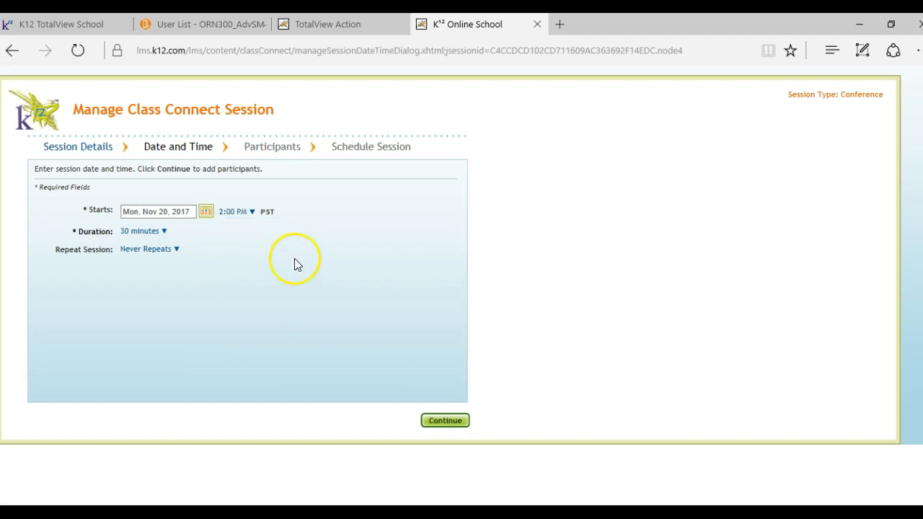
Step: Set the session's duration to 2 hours and proceed to the participants
click(151, 235)
drag(192, 278, 193, 321)
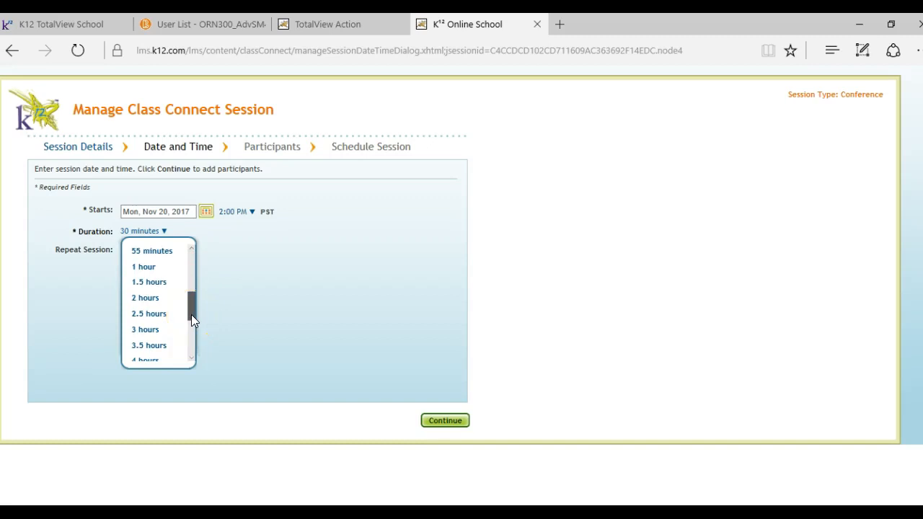
click(172, 298)
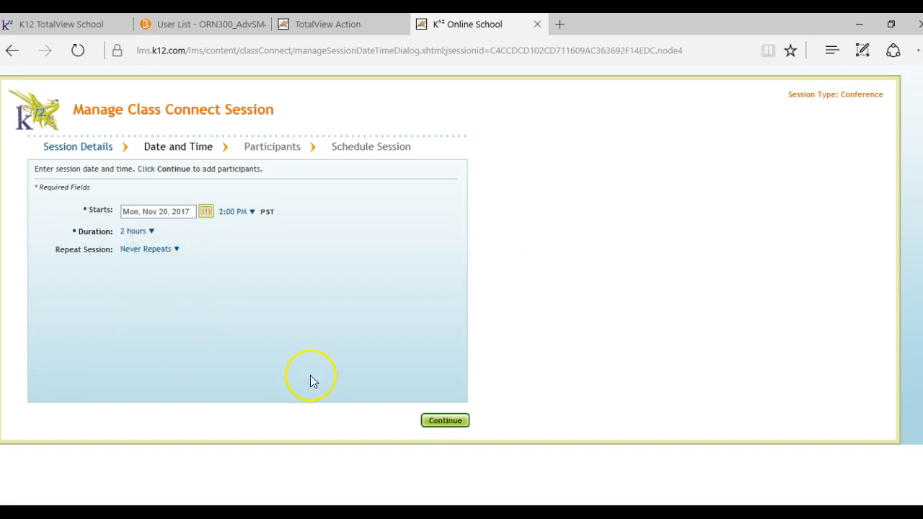
click(442, 422)
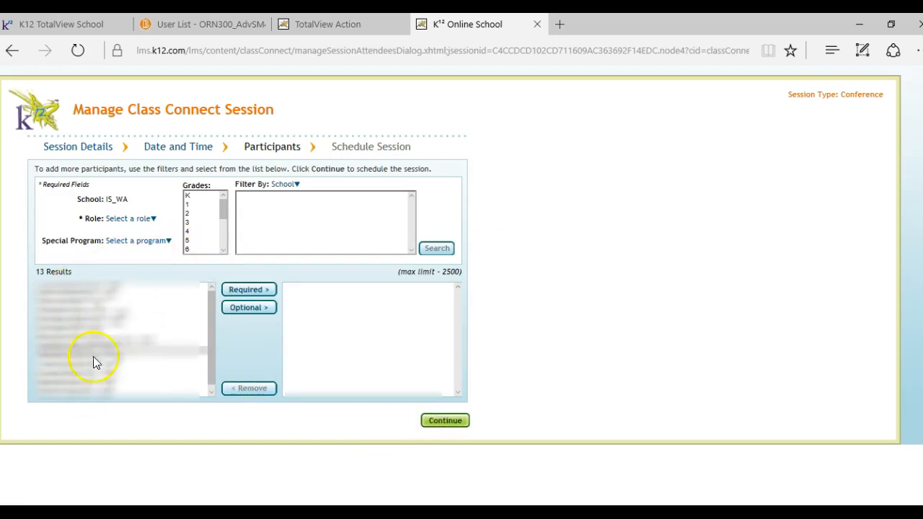
Step: Add all the listed students to the session as required participants
click(261, 296)
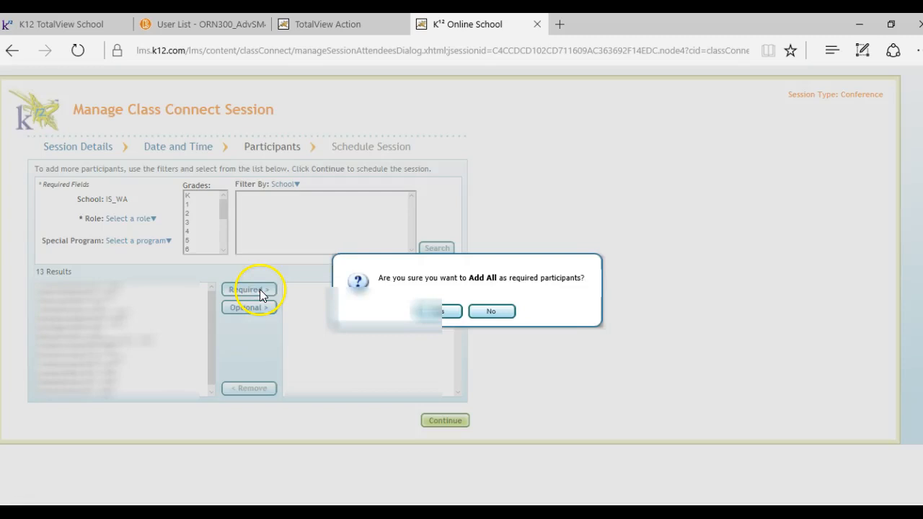
click(435, 312)
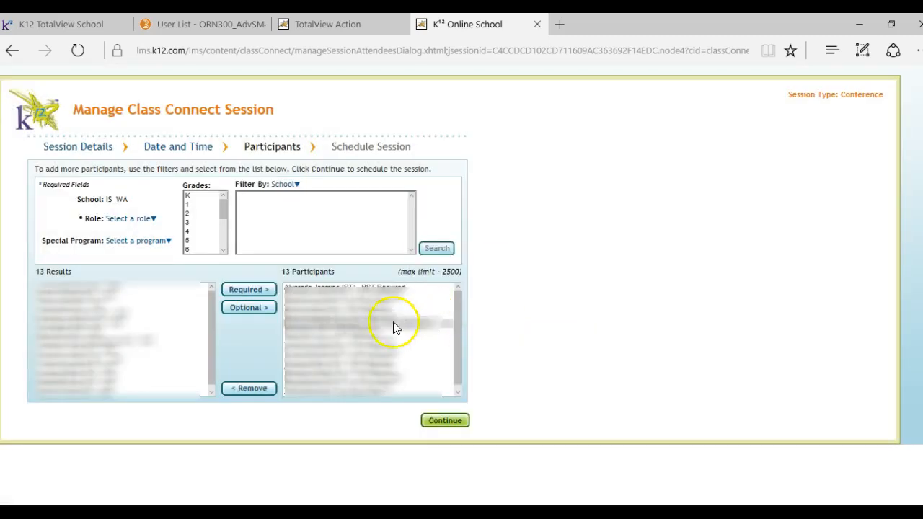
Step: Search for participants with the Administrator role and add the teacher's own administrator account as a required participant
click(137, 223)
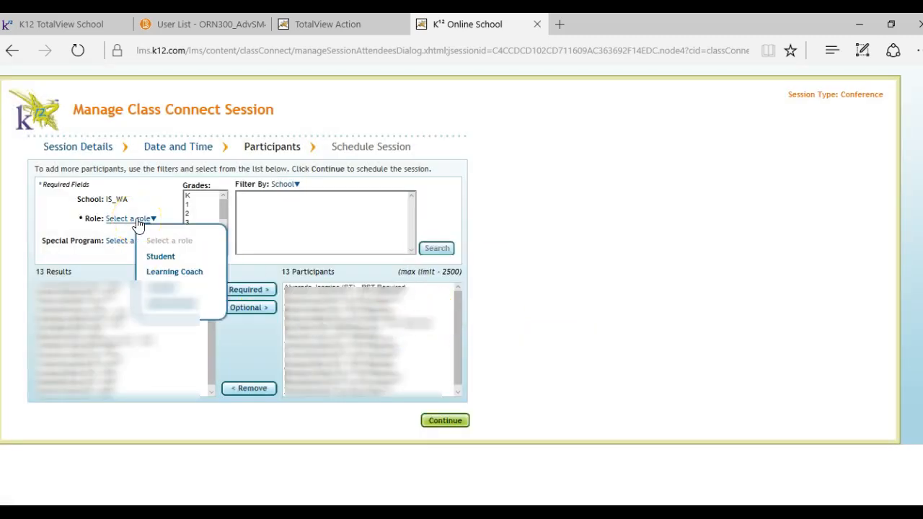
click(171, 309)
click(435, 250)
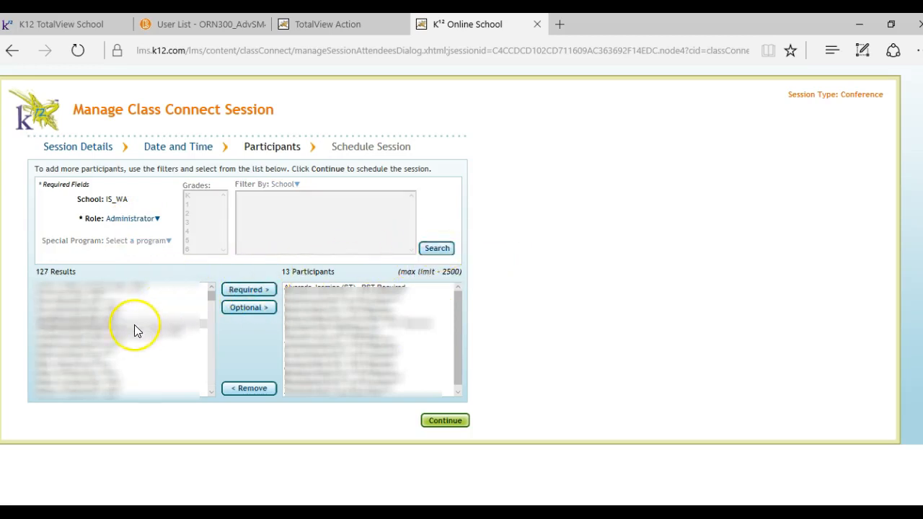
scroll(125, 317, down, 1)
scroll(126, 325, down, 6)
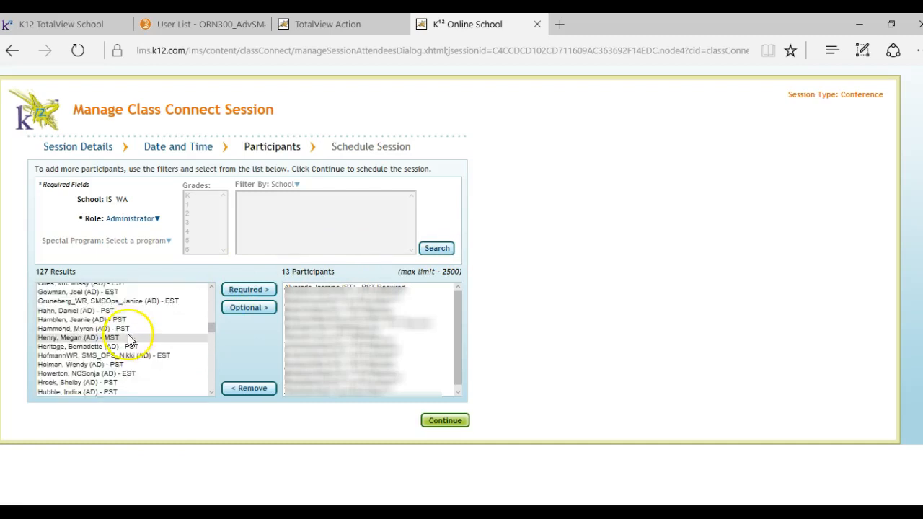
click(128, 328)
click(225, 308)
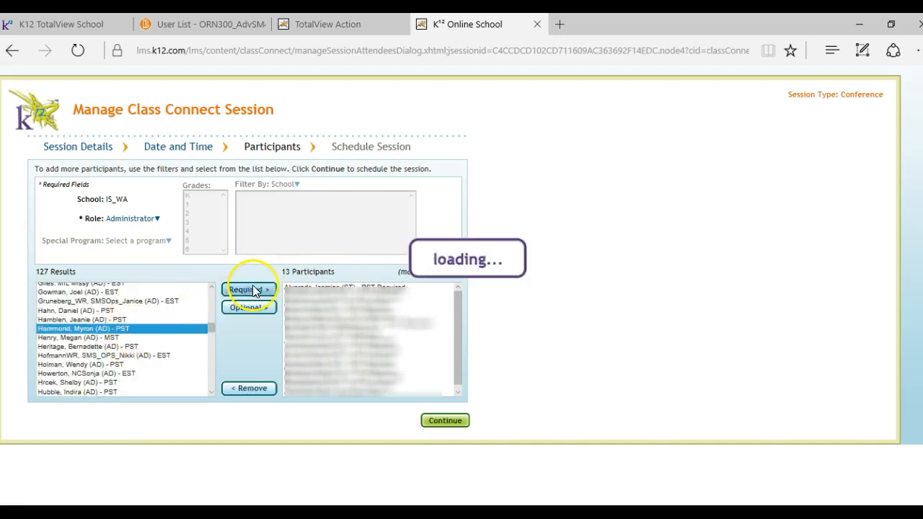
Step: Proceed to the session summary, schedule the Class Connect session and acknowledge the confirmation
click(445, 425)
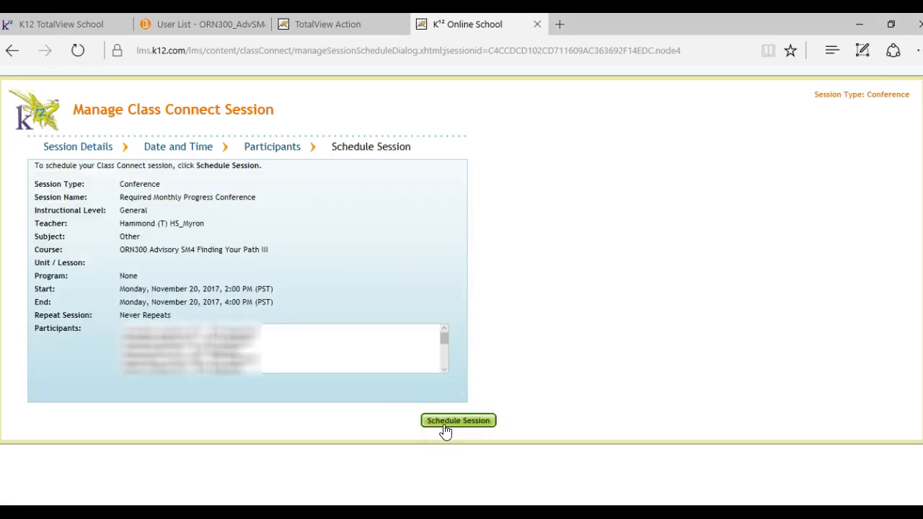
click(457, 420)
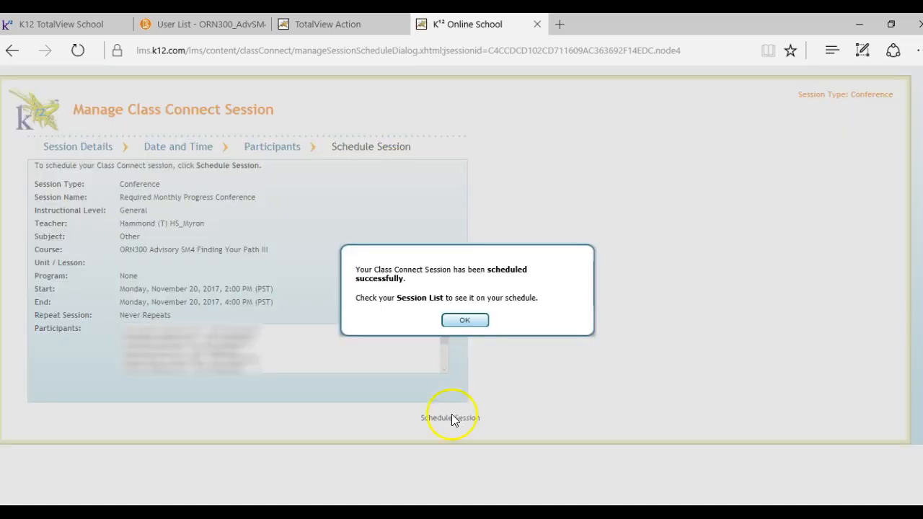
click(458, 321)
click(461, 321)
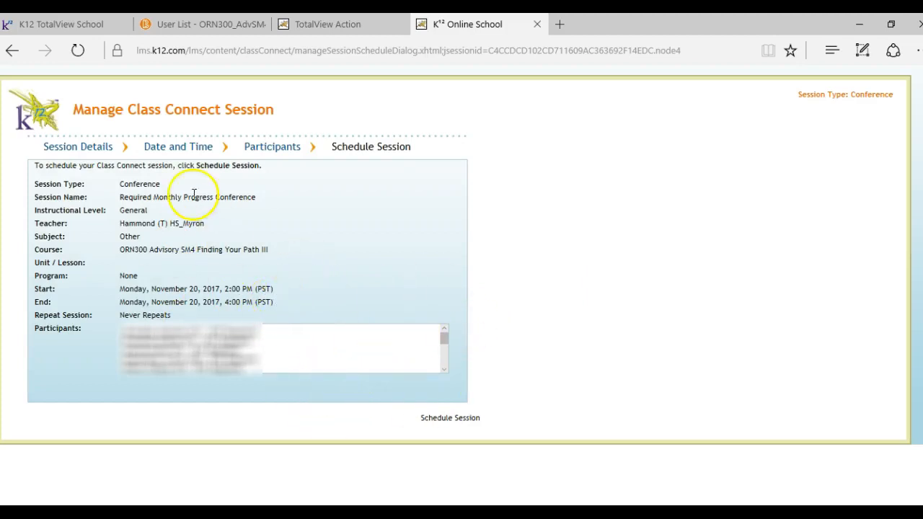
Step: Switch to TotalView Action and start a new mail to the selected students with the subject "Required Monthly Progress Conference!"
click(346, 24)
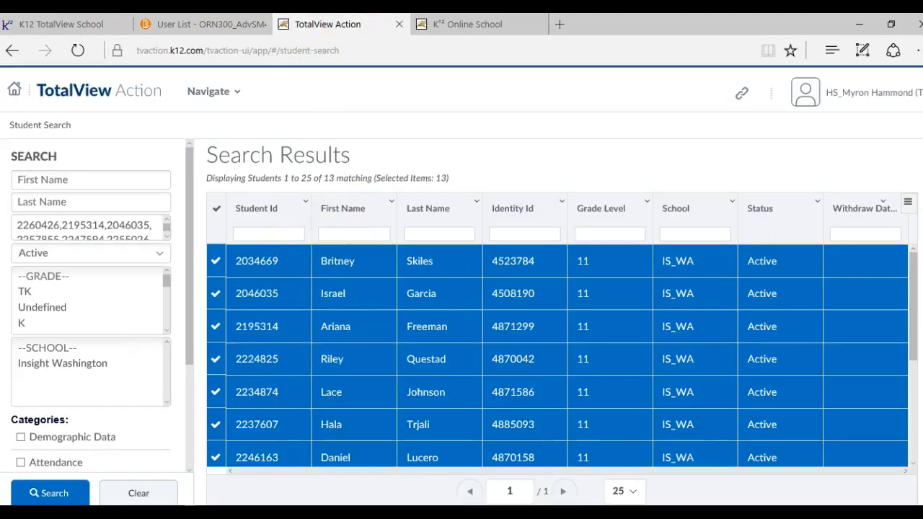
click(908, 202)
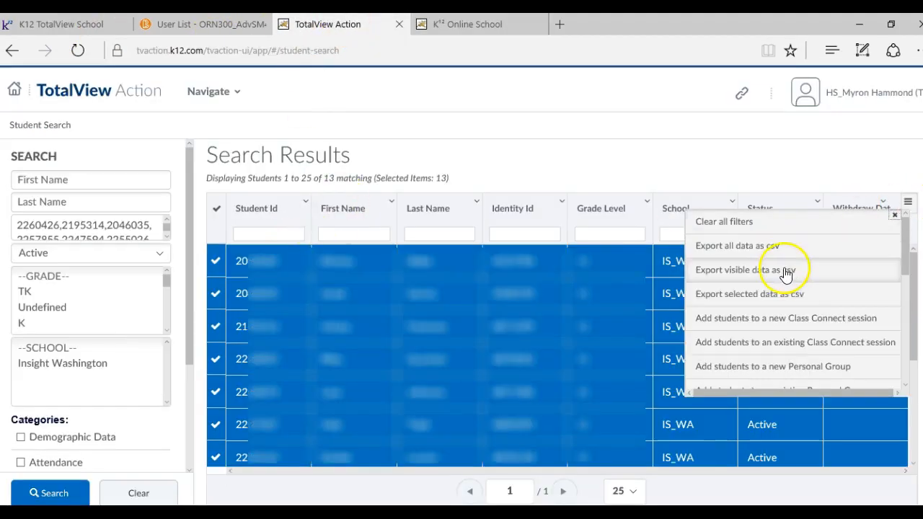
scroll(768, 267, down, 3)
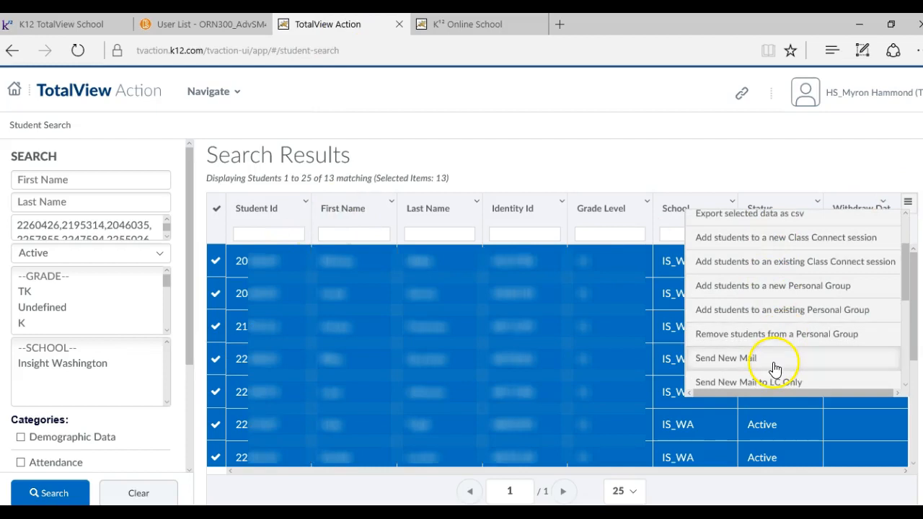
click(773, 368)
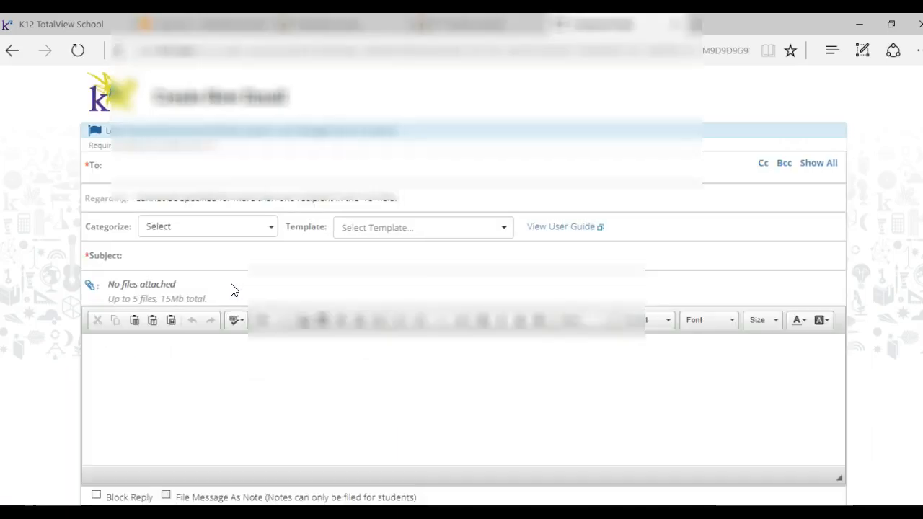
click(237, 276)
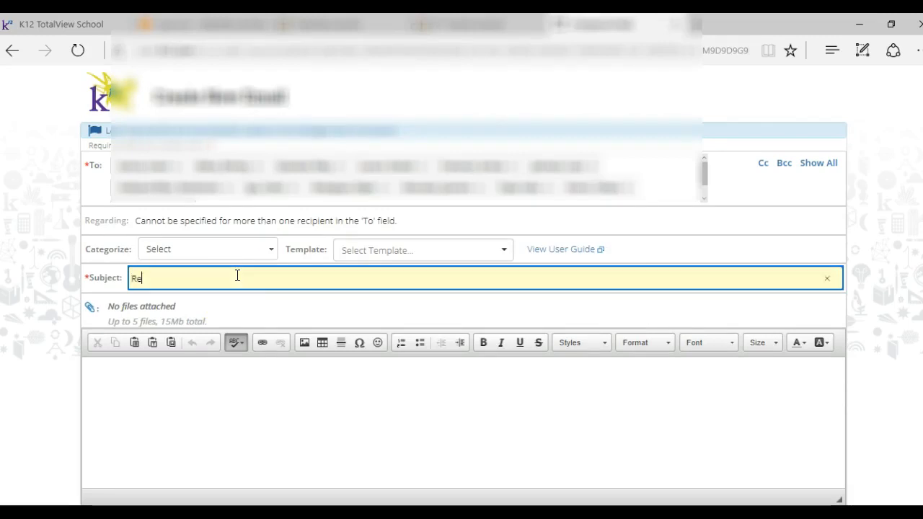
text(Required Monthly Progress Conference!)
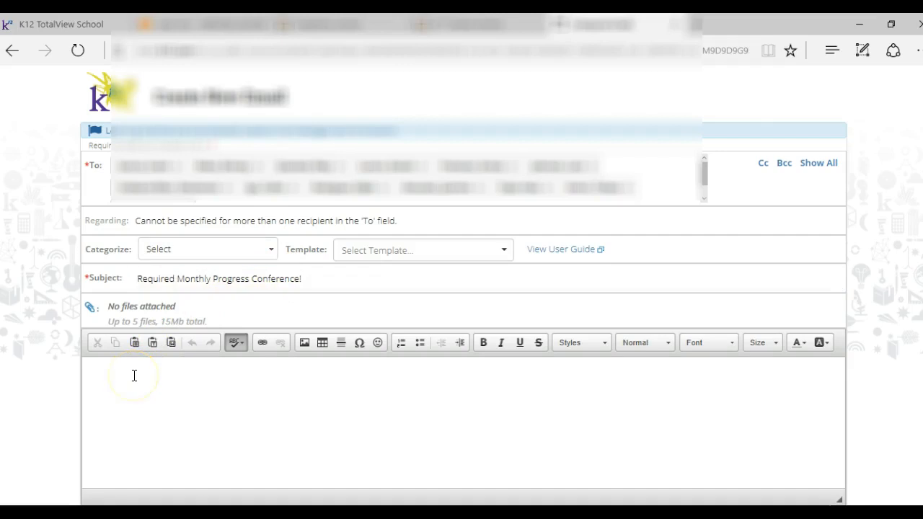
Step: Copy the |student.firstname| keyword from the template user guide and insert it as the greeting in the email body
click(552, 250)
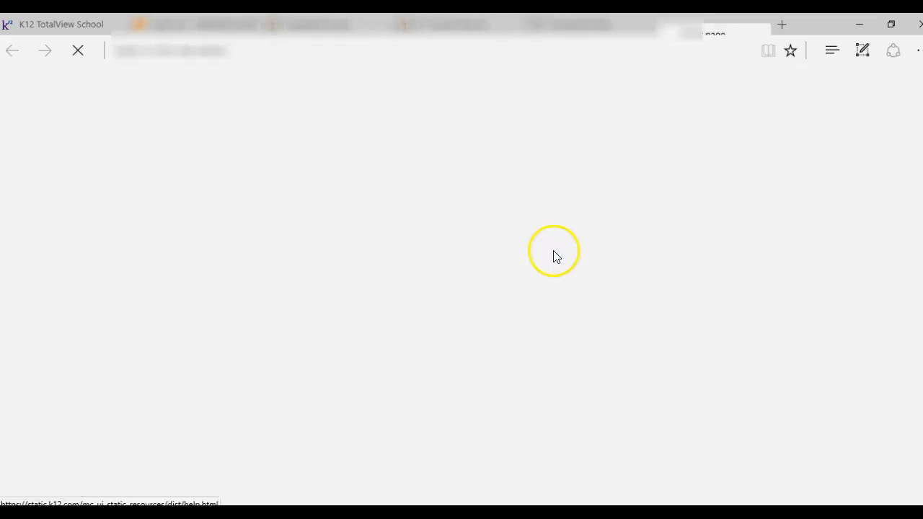
scroll(171, 325, down, 5)
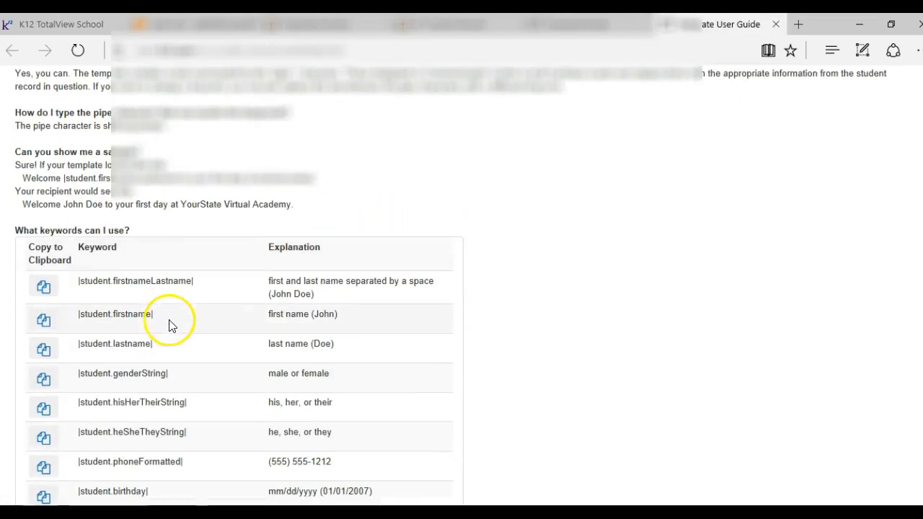
click(43, 320)
click(592, 26)
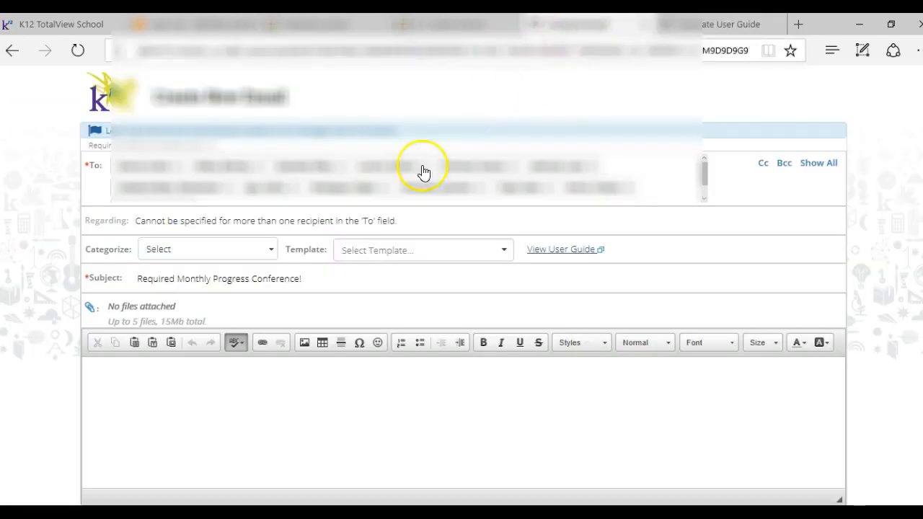
click(134, 394)
text(|student.firstname|)
key(Return)
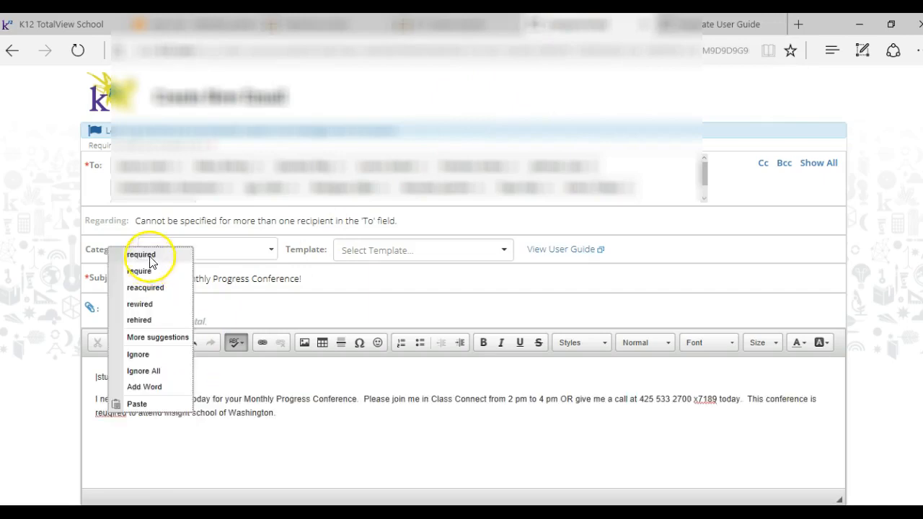
Step: Write the request to join Class Connect from 2 pm to 4 pm or call today, signed with the sender's name and "Principal & Advisor"
click(150, 257)
click(293, 411)
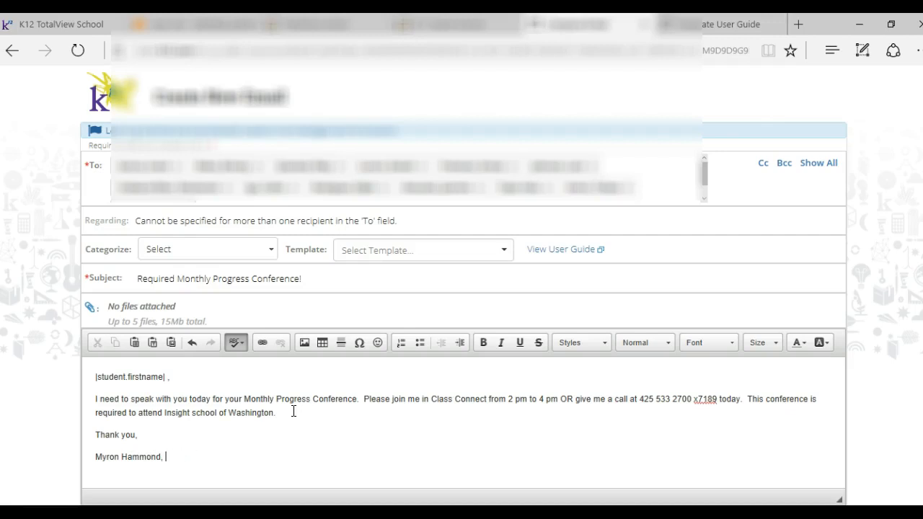
text(rincipal)
key(Return)
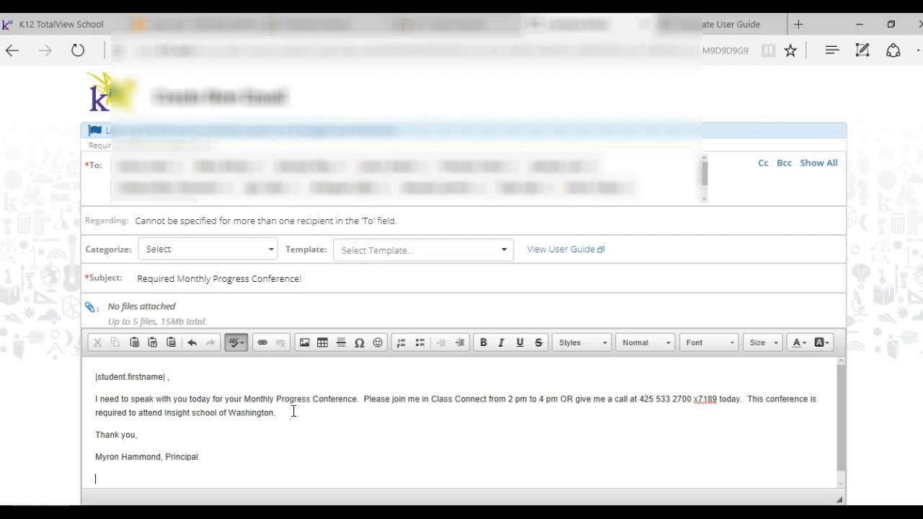
key(ctrl+shift+Left)
key(ctrl+shift+Left)
key(BackSpace)
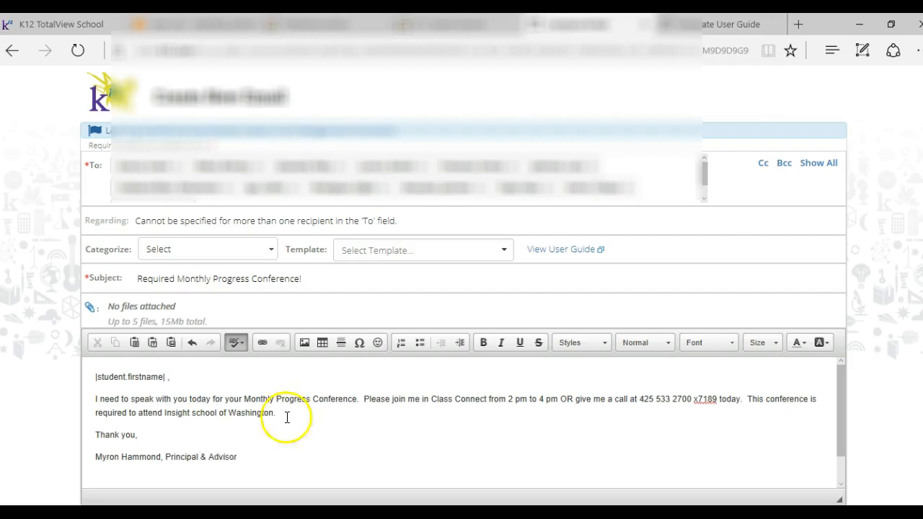
Step: Copy the |student.id| keyword from the template user guide and paste it on the line below the email signature
scroll(209, 450, down, 1)
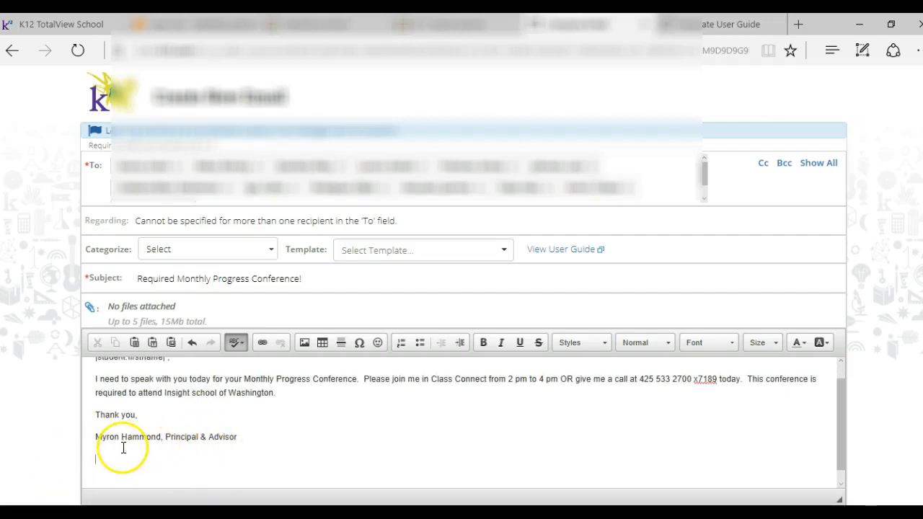
scroll(127, 446, up, 1)
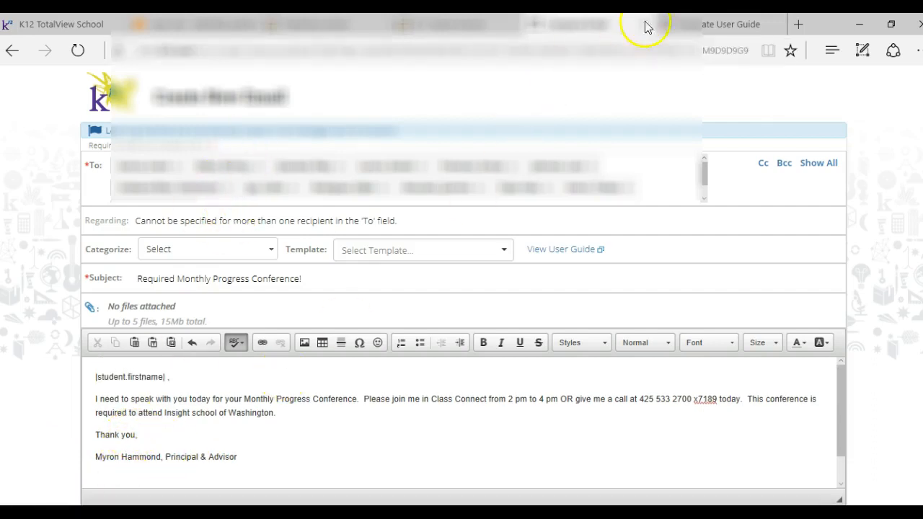
click(716, 26)
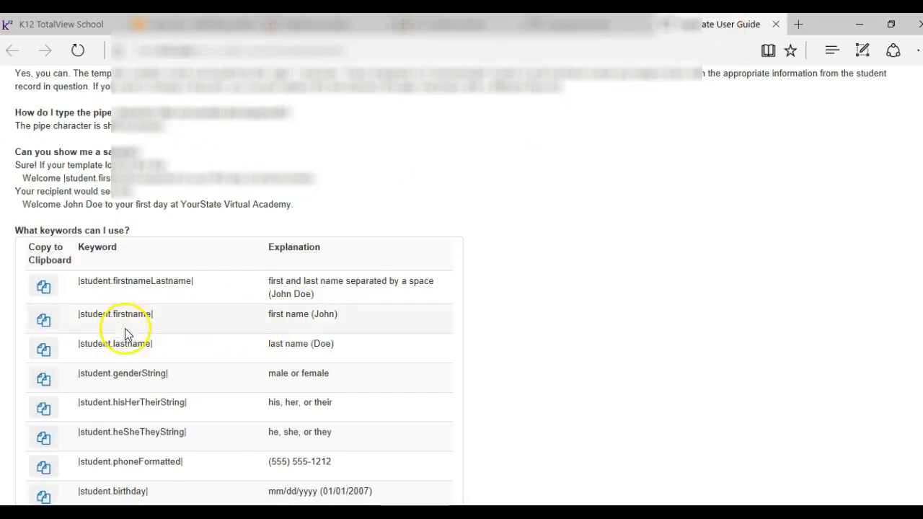
scroll(125, 333, down, 1)
scroll(126, 335, down, 2)
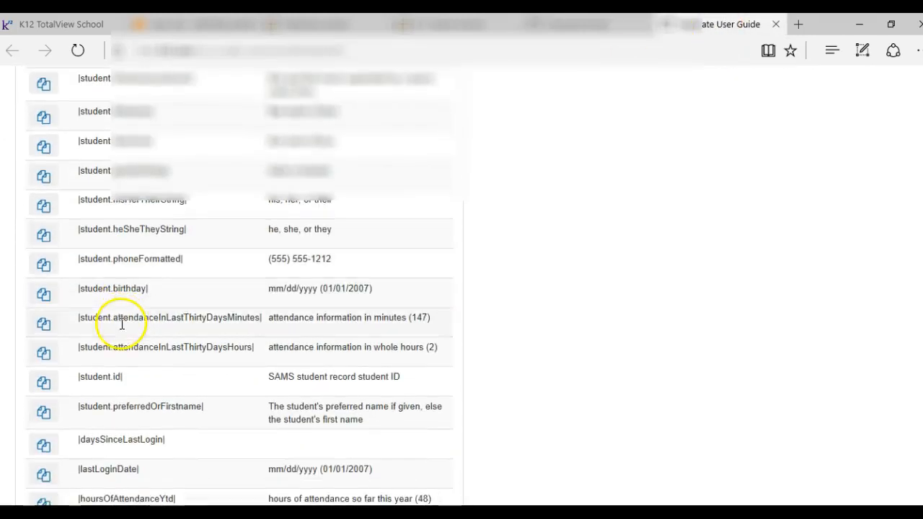
click(43, 383)
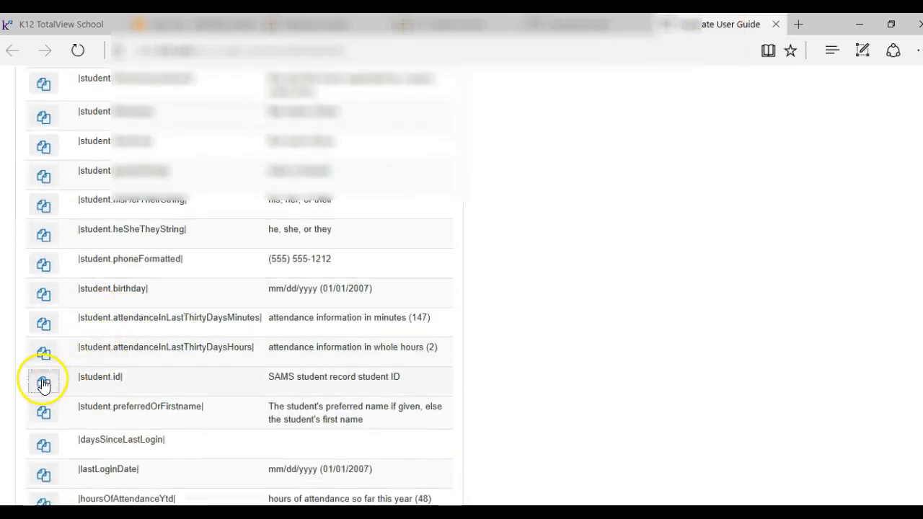
click(606, 27)
right_click(113, 476)
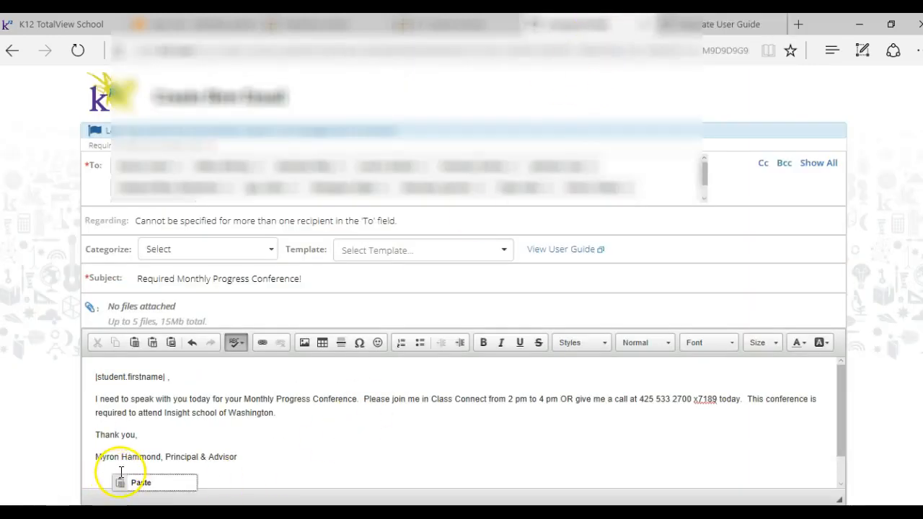
click(143, 483)
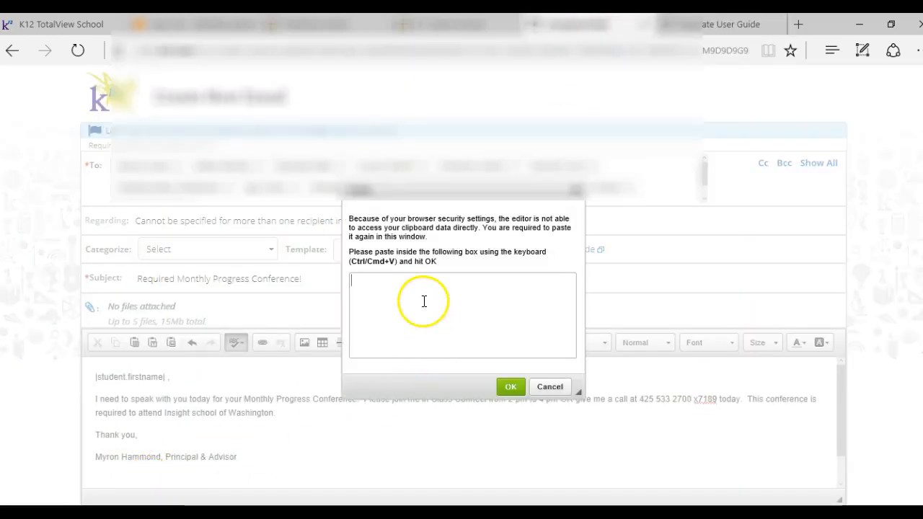
key(ctrl+v)
click(510, 386)
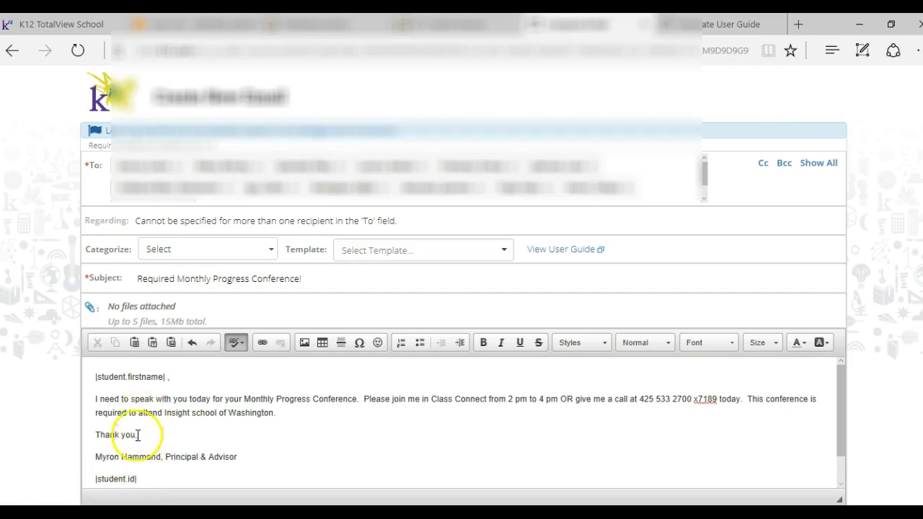
Step: Place the comma directly after the |student.firstname| keyword in the greeting, without a space before it
click(165, 376)
text(,)
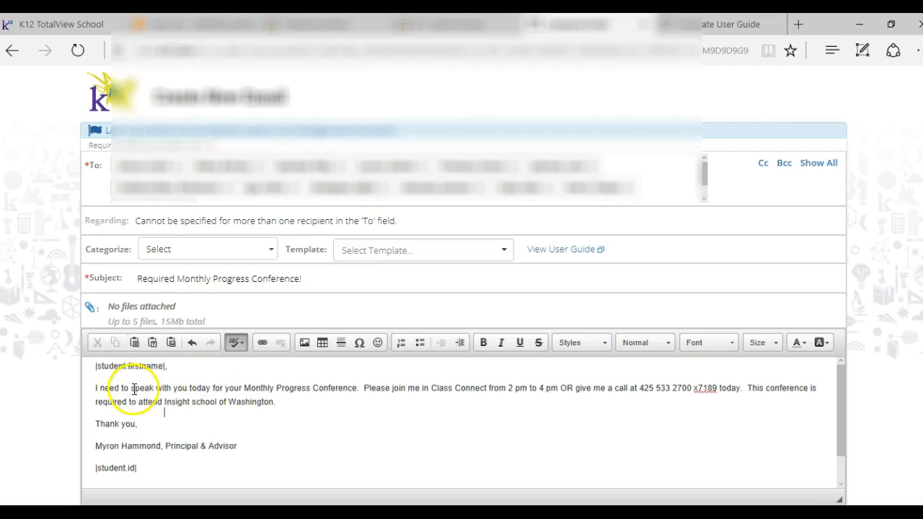
Step: Enable filing the message as a note and send the email to the students
scroll(209, 369, down, 3)
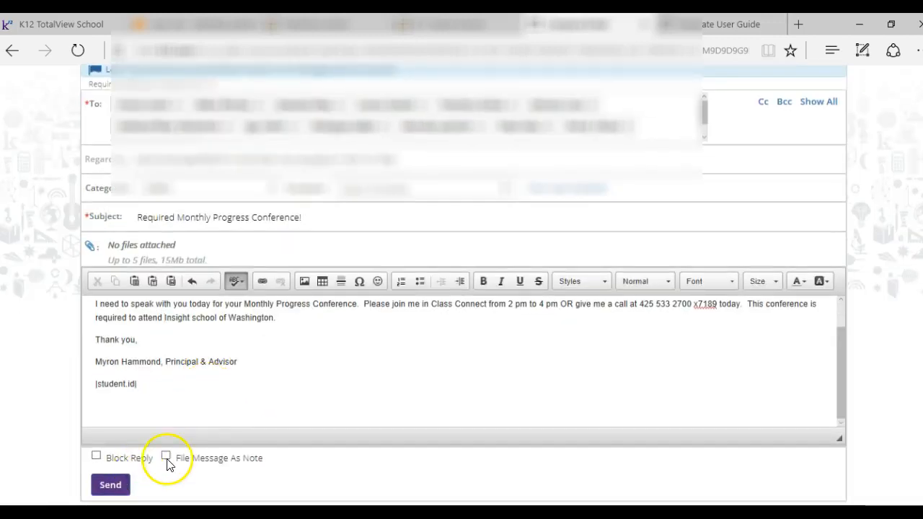
click(166, 457)
scroll(154, 404, up, 1)
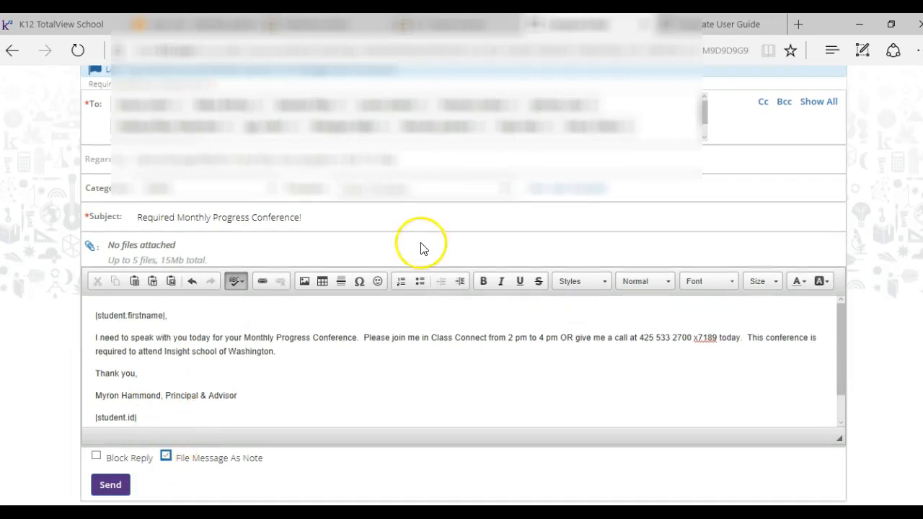
scroll(148, 382, down, 1)
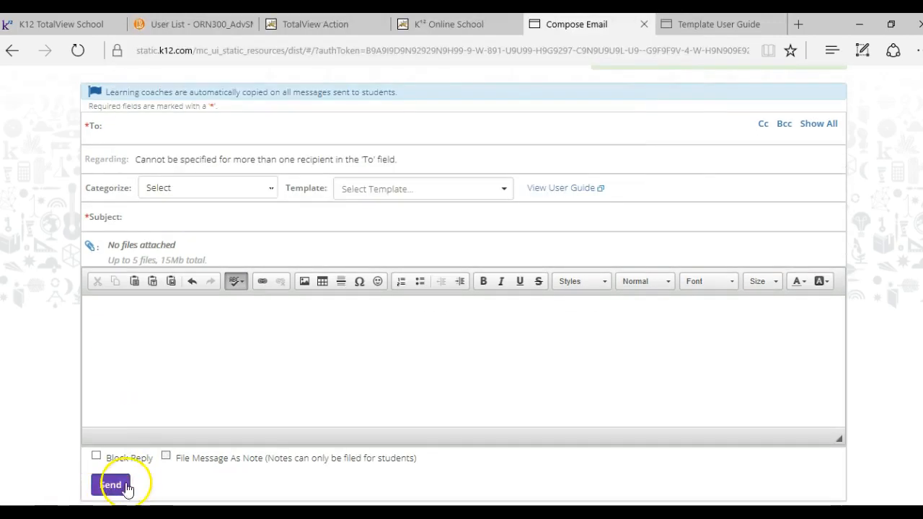
scroll(221, 459, up, 1)
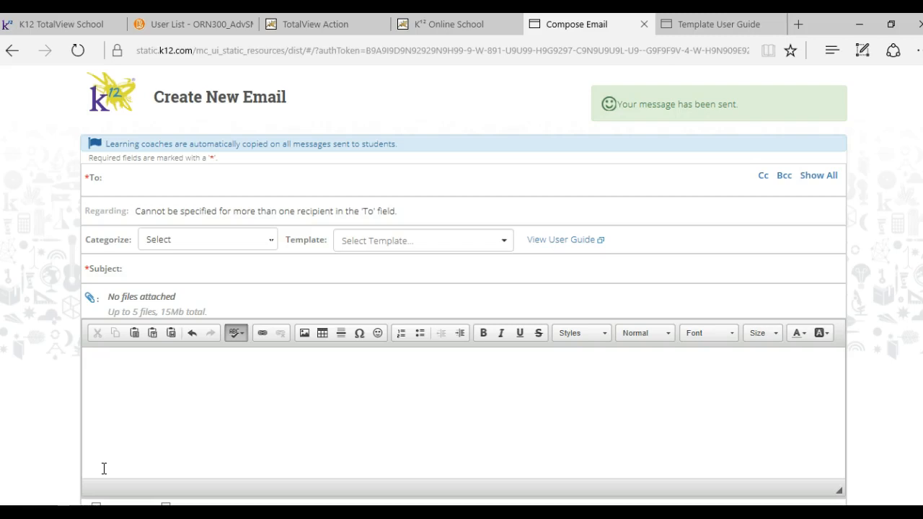
click(62, 426)
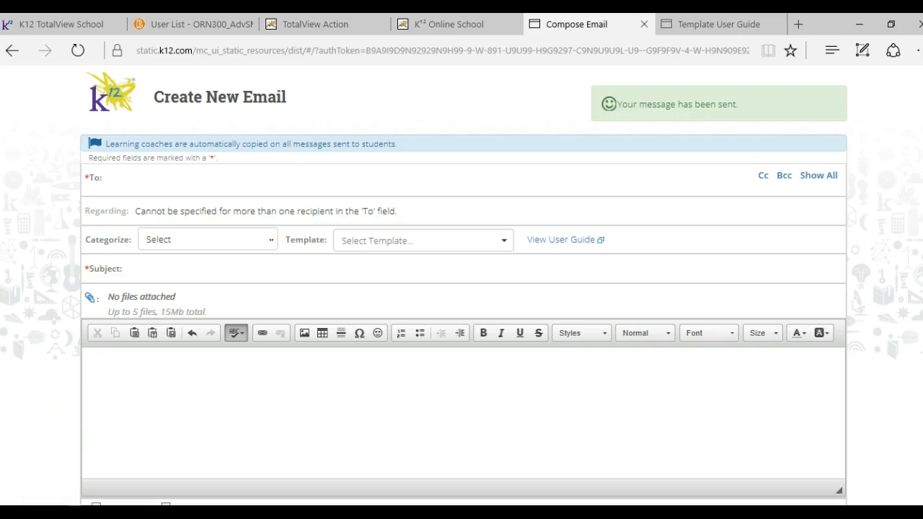